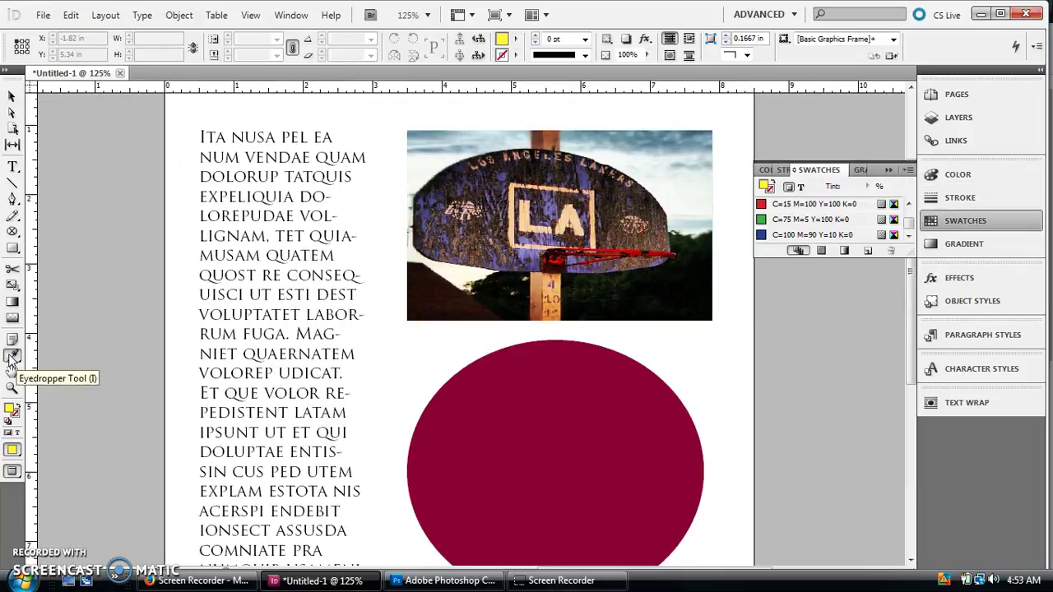
# Step: Sample the blue-purple from the LA photo with the Eyedropper and check its RGB values
pyautogui.click(12, 356)
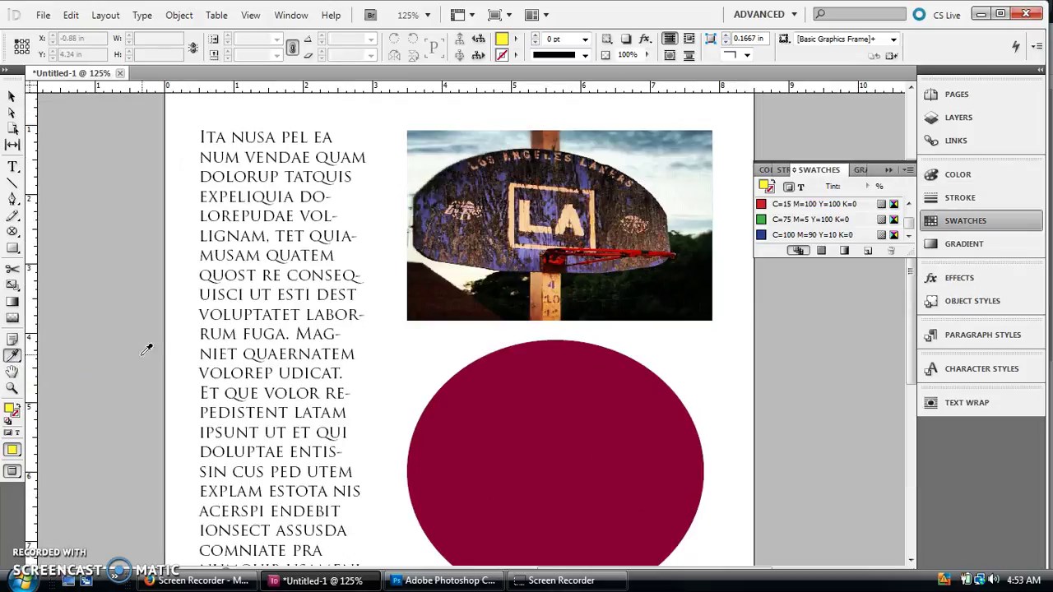
pyautogui.click(515, 234)
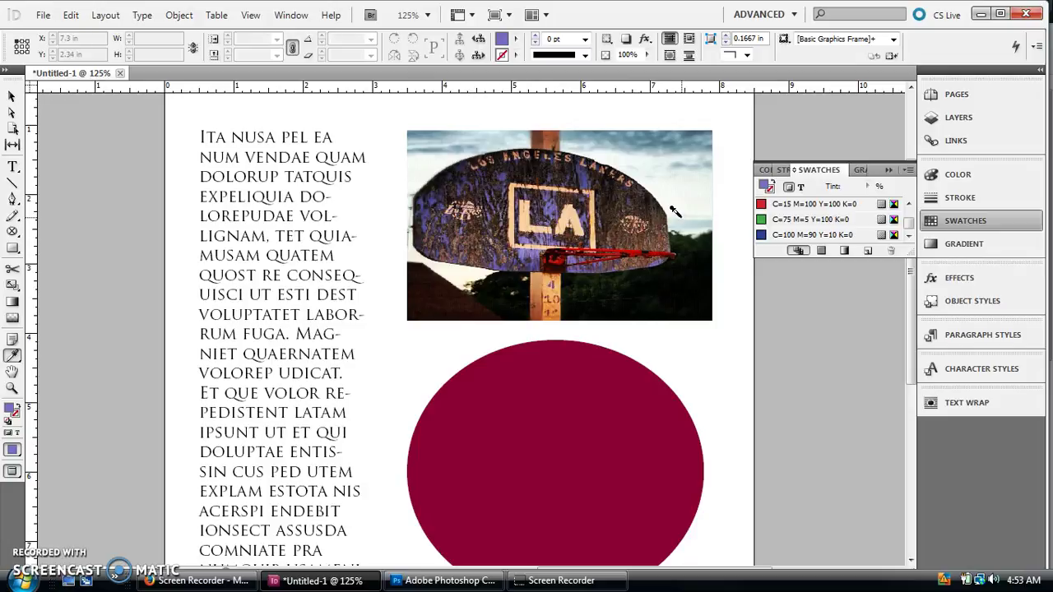
pyautogui.click(763, 170)
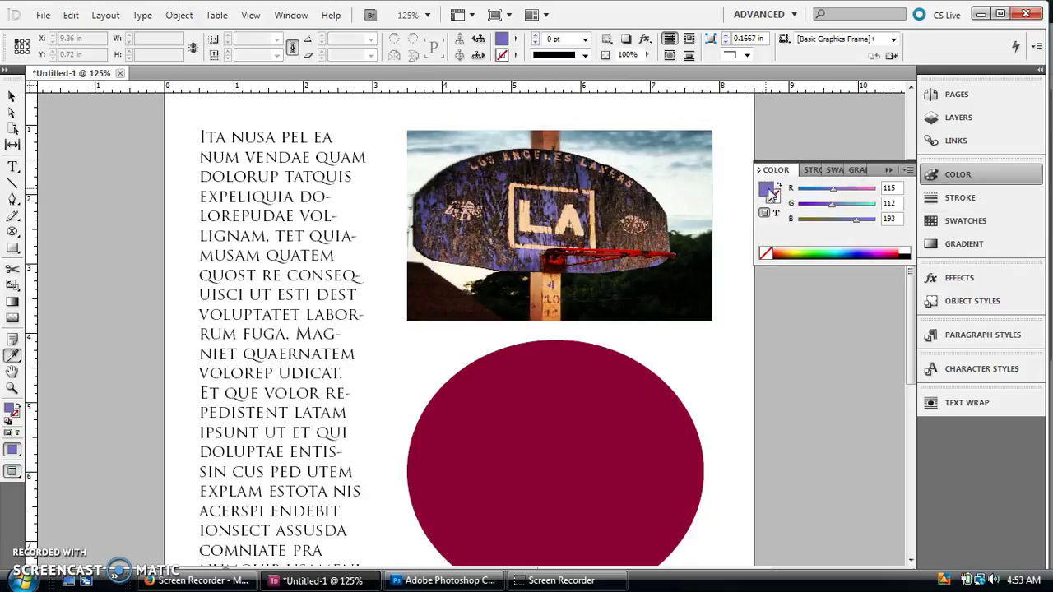
pyautogui.click(833, 171)
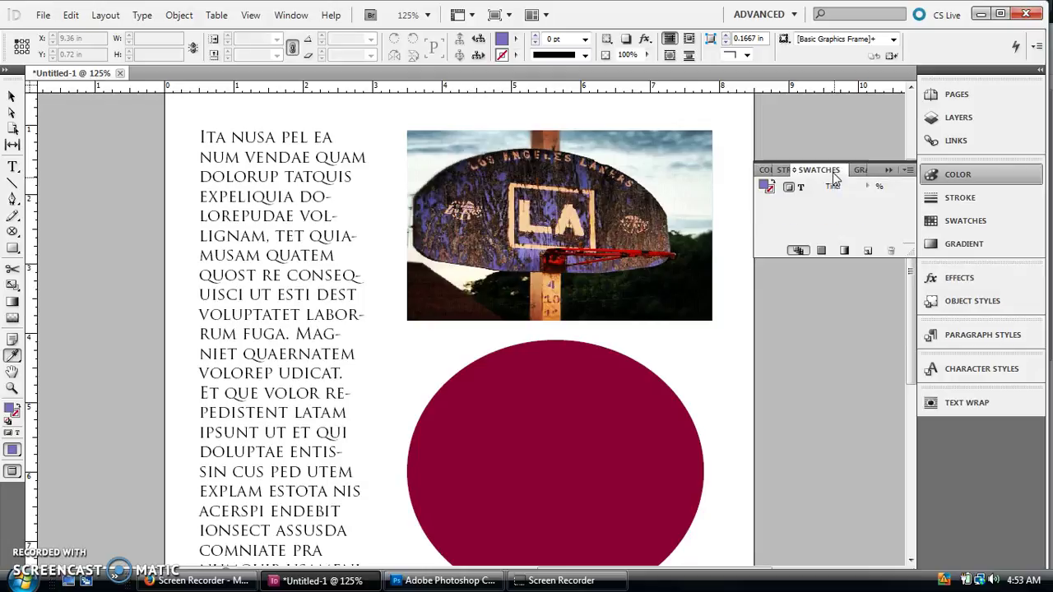
# Step: Save the sampled purple as a new colour swatch R=115 G=112 B=193
pyautogui.click(908, 170)
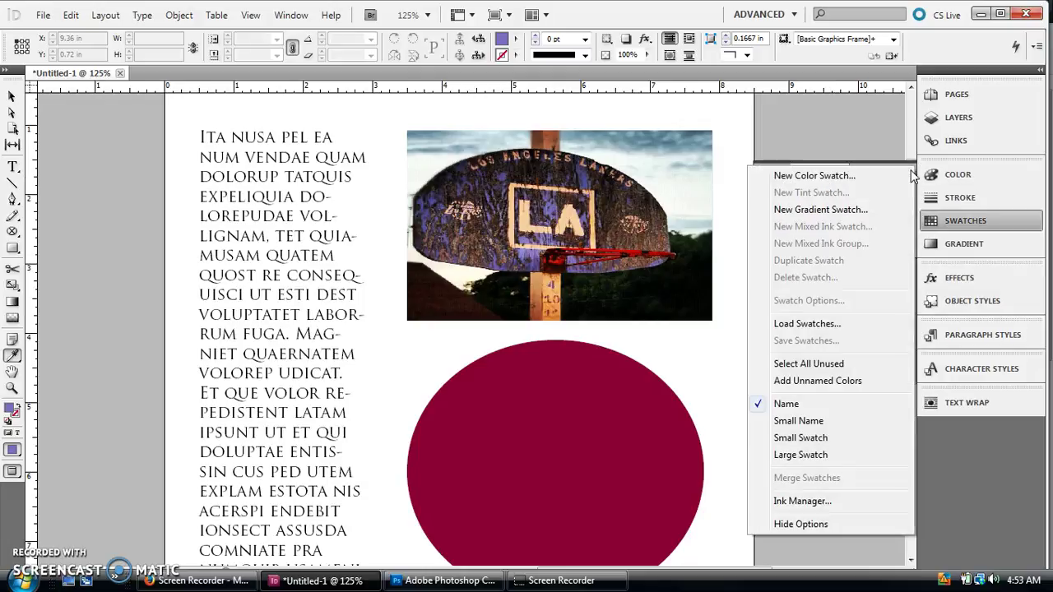
pyautogui.click(853, 179)
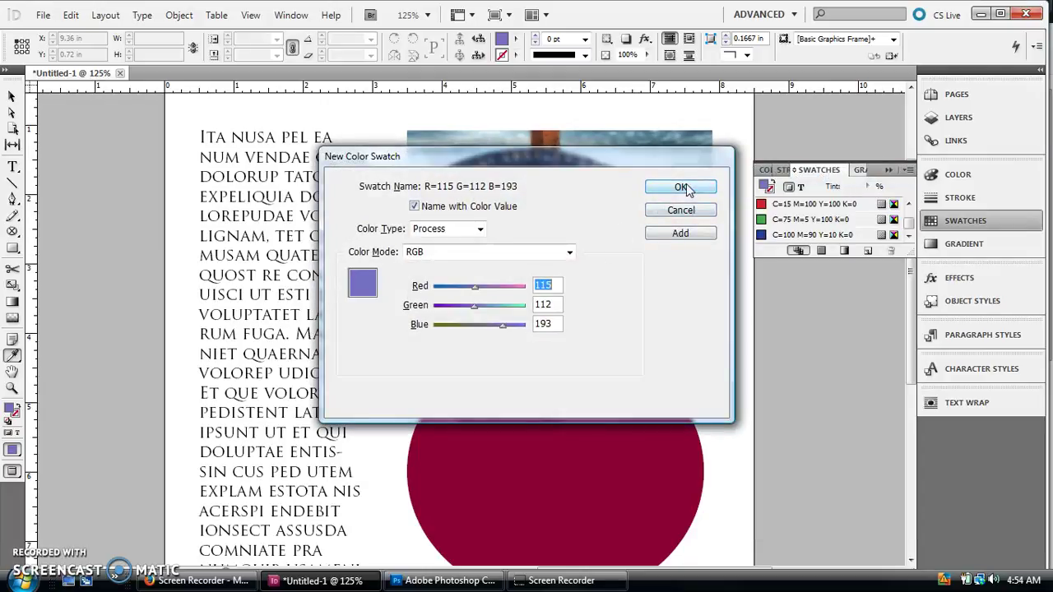
pyautogui.click(682, 188)
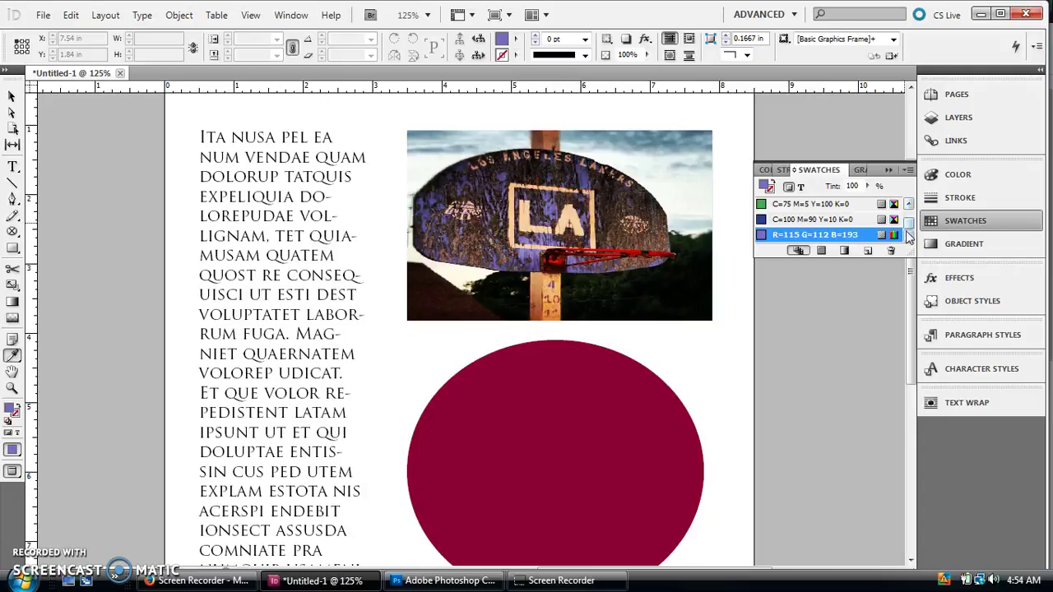
pyautogui.scroll(3, 911, 224)
pyautogui.scroll(-3, 912, 229)
# Step: Apply the sampled purple across the text column with the loaded Eyedropper
pyautogui.scroll(-1, 284, 443)
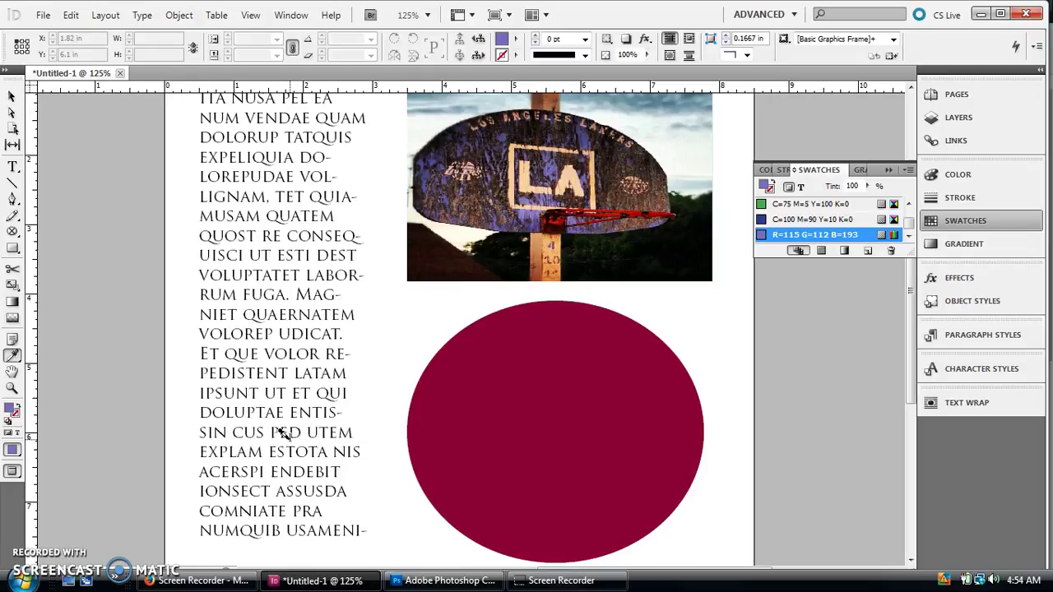
pyautogui.click(311, 526)
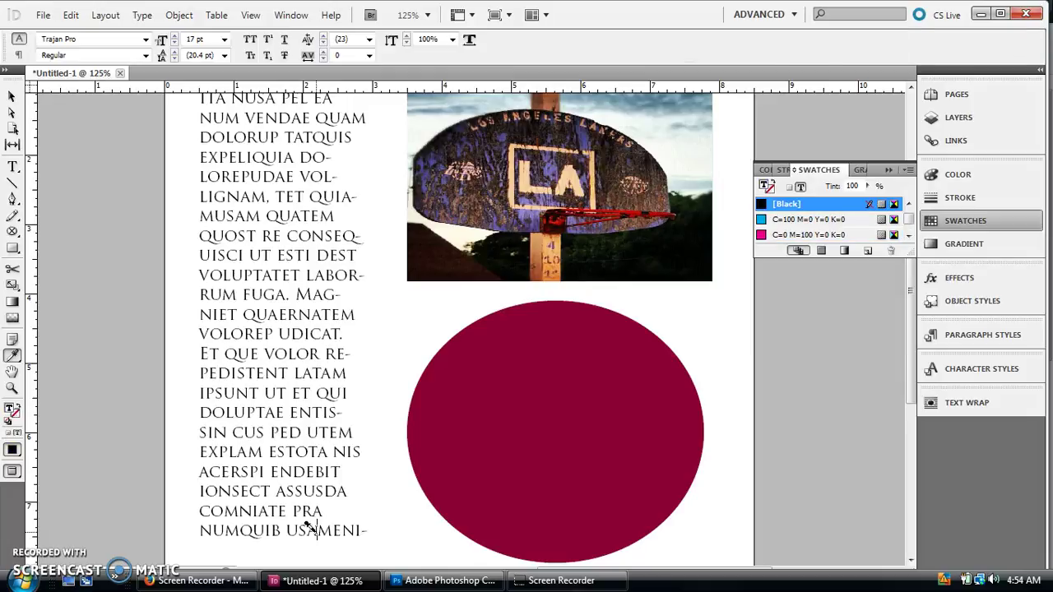
pyautogui.moveTo(318, 531); pyautogui.dragTo(202, 122)
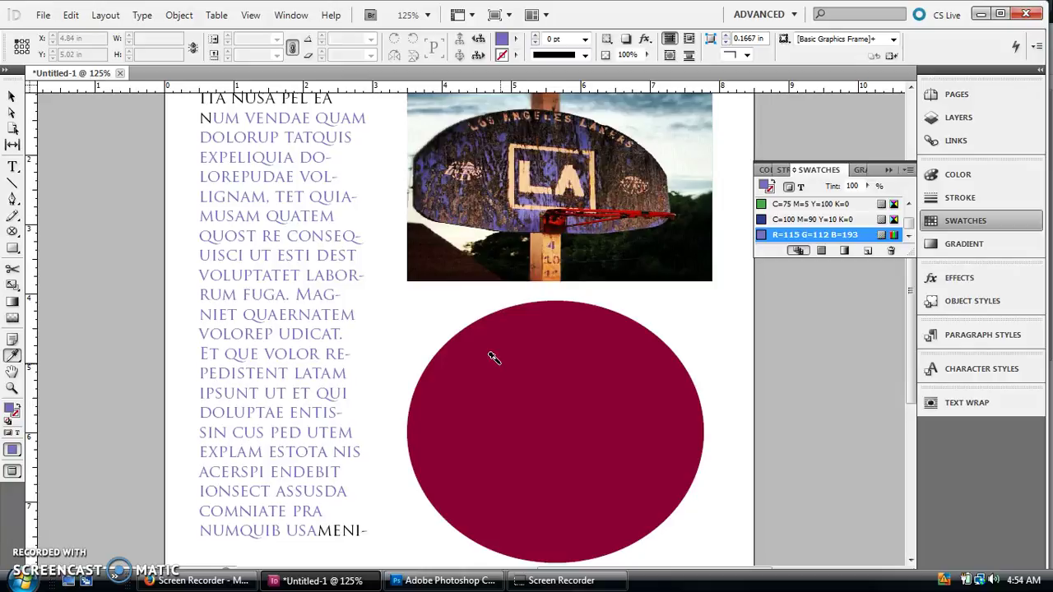
# Step: Resample the photo's purple and fill the ellipse with it, then return to the Selection tool
pyautogui.click(13, 232)
pyautogui.moveTo(20, 238)
pyautogui.mouseDown()
pyautogui.moveTo(87, 230)
pyautogui.moveTo(96, 240)
pyautogui.moveTo(85, 265)
pyautogui.moveTo(12, 231)
pyautogui.mouseUp()
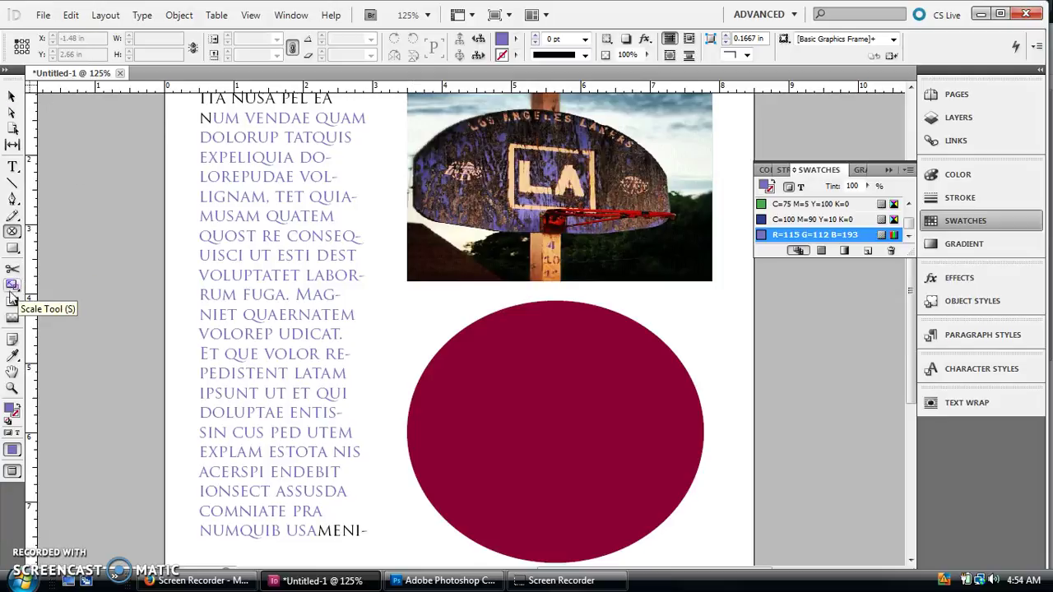
pyautogui.click(13, 355)
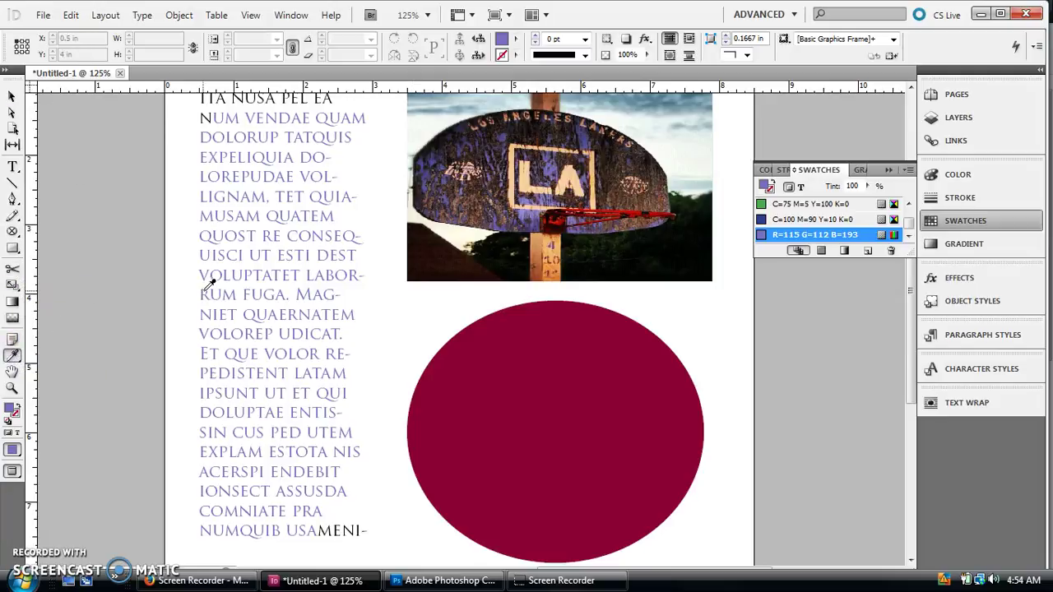
pyautogui.click(528, 196)
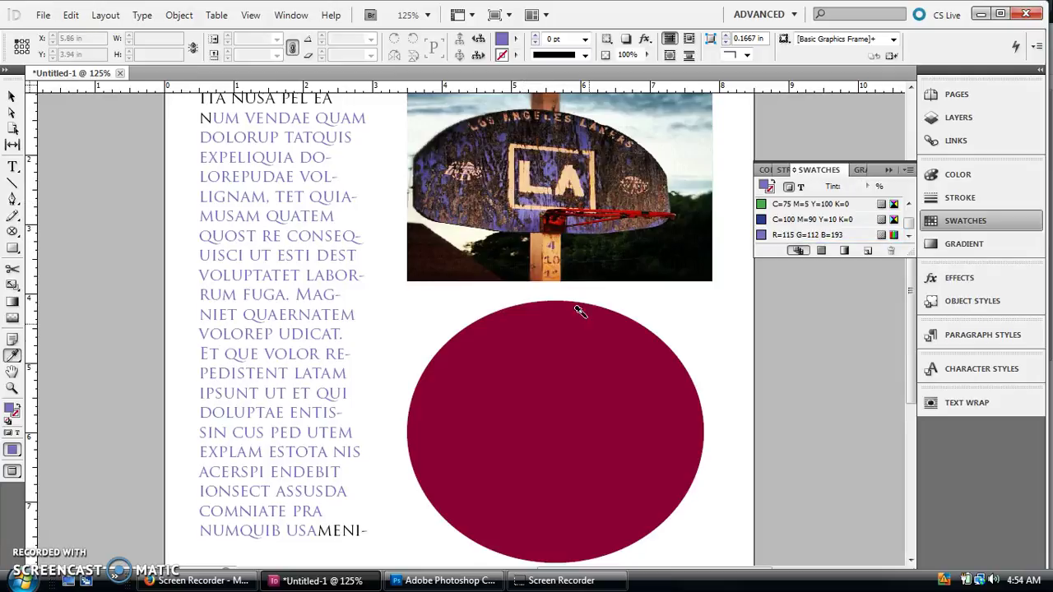
pyautogui.click(513, 356)
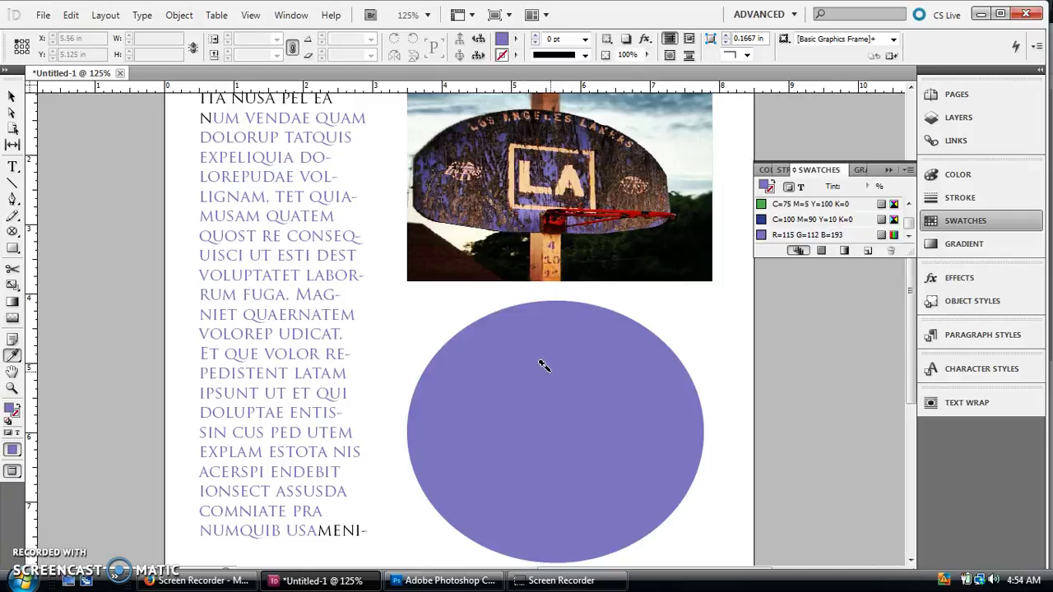
pyautogui.click(12, 96)
# Step: Draw a new text frame below the text column and ellipse with the Type tool
pyautogui.scroll(-2, 64, 308)
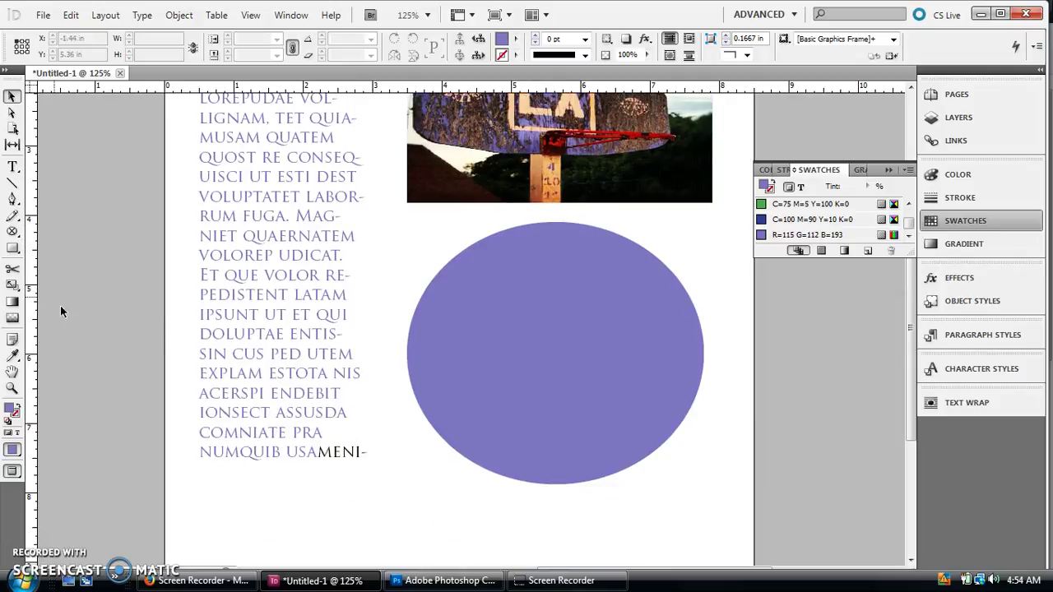
pyautogui.click(12, 166)
pyautogui.scroll(-5, 271, 345)
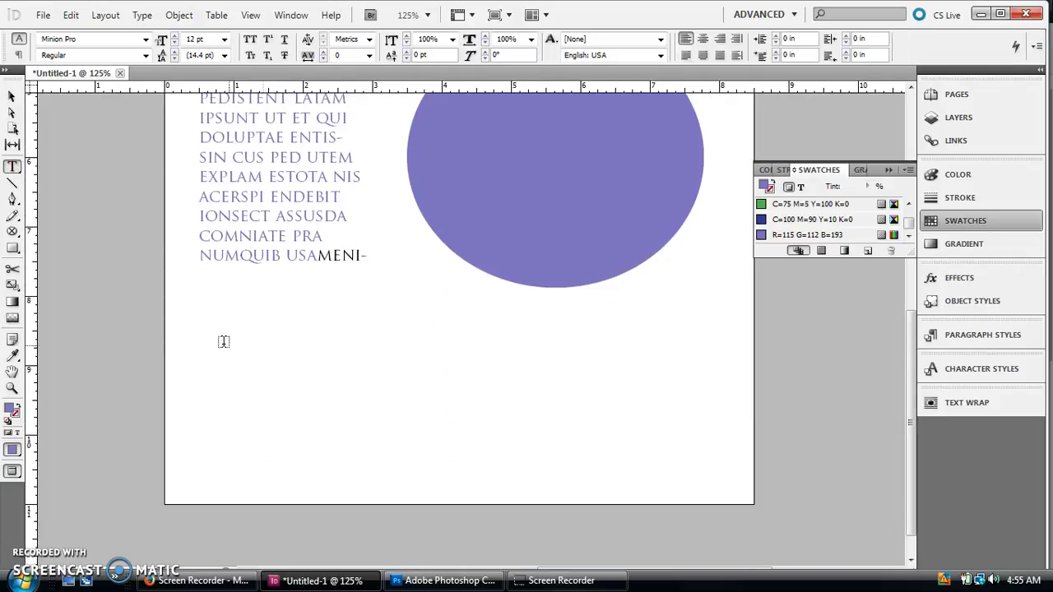
pyautogui.moveTo(189, 299); pyautogui.dragTo(603, 458)
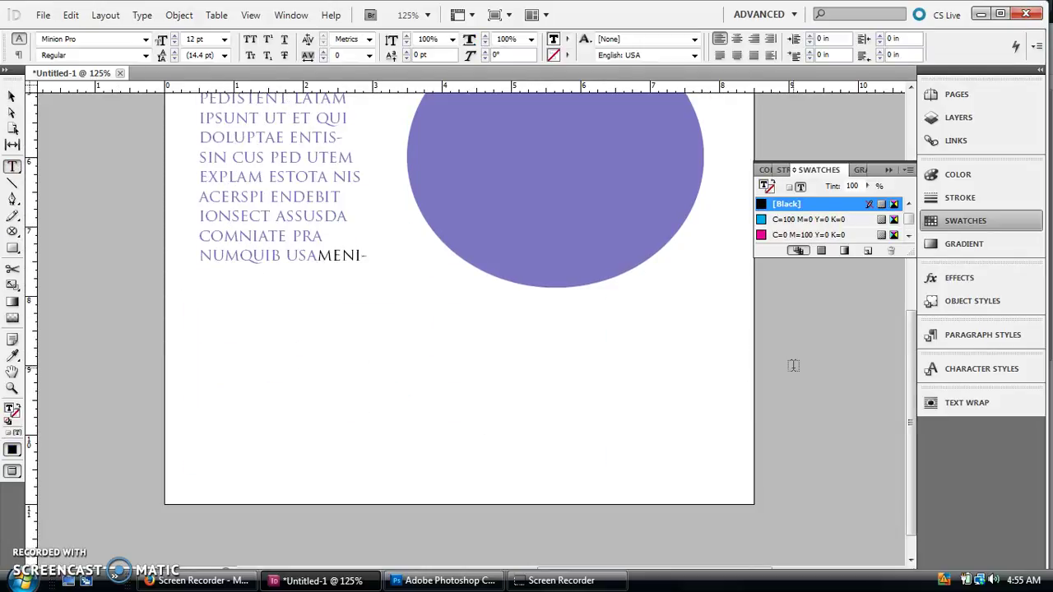
# Step: Fill the new frame with placeholder text from the Type menu
pyautogui.click(142, 15)
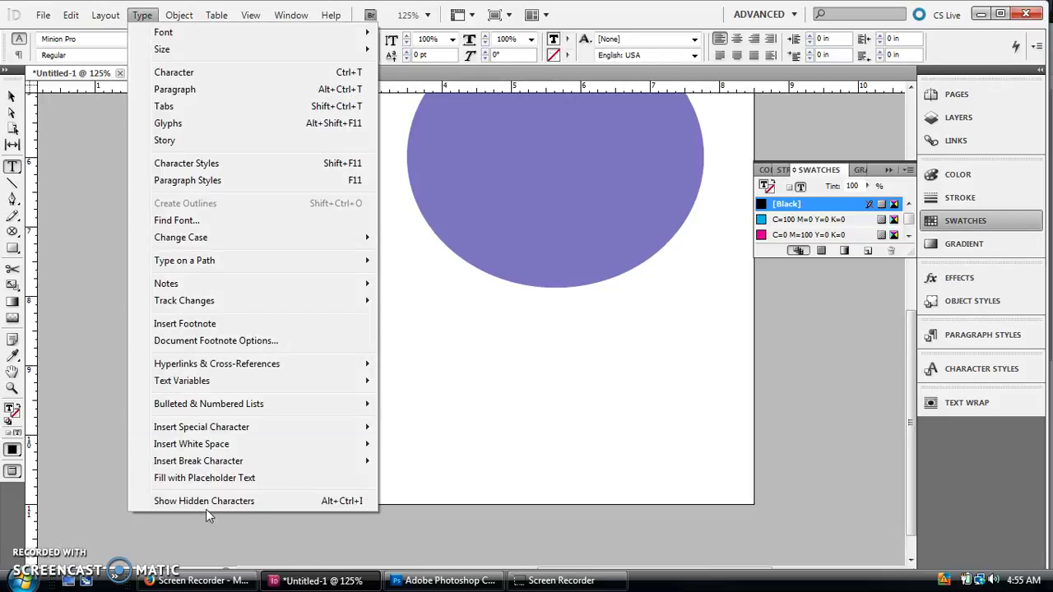
pyautogui.click(213, 480)
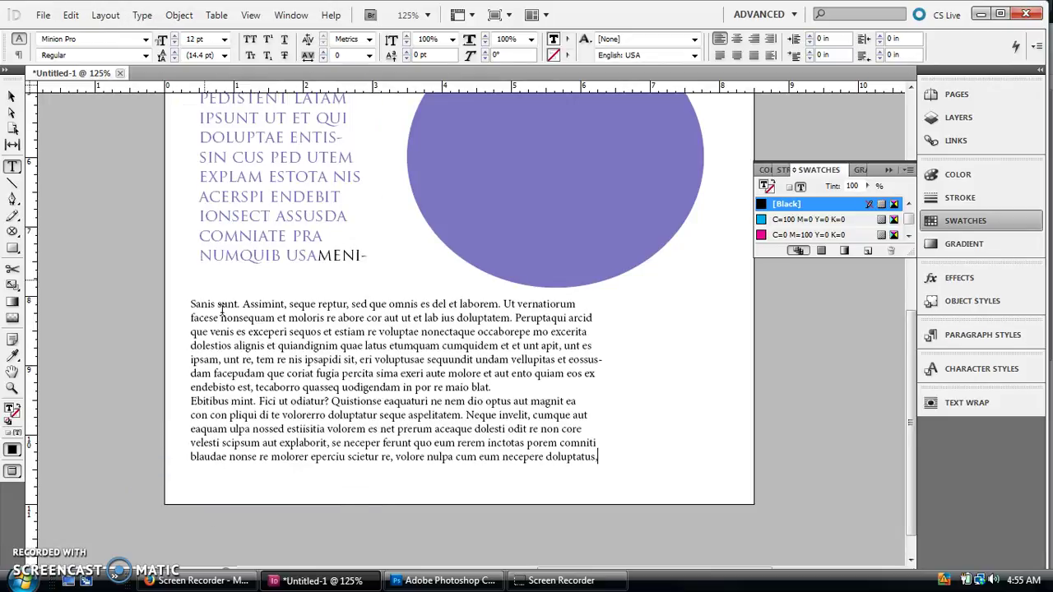
pyautogui.scroll(3, 184, 339)
pyautogui.scroll(-1, 184, 339)
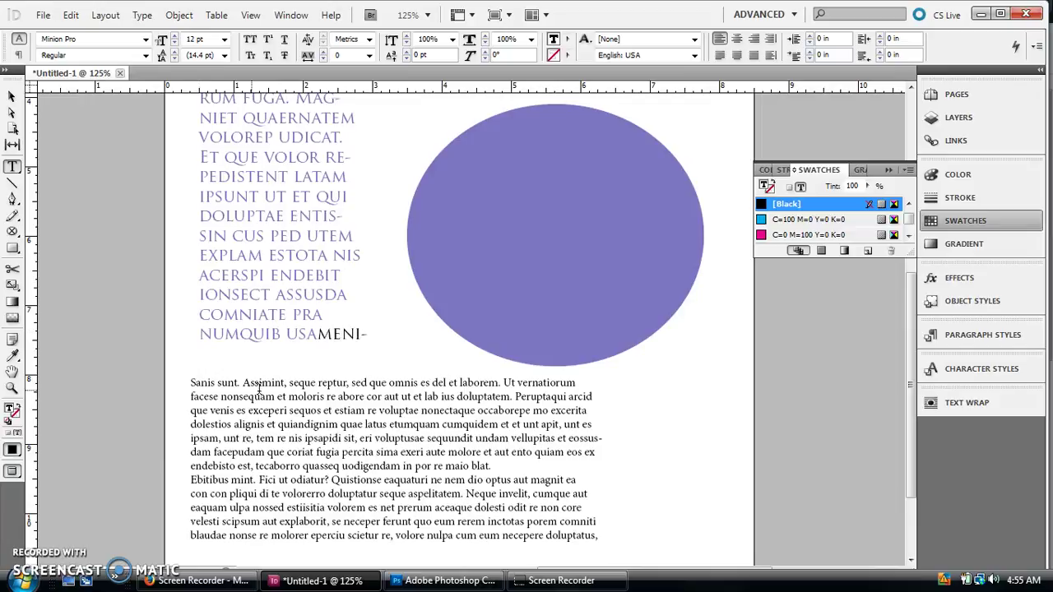
pyautogui.scroll(3, 300, 391)
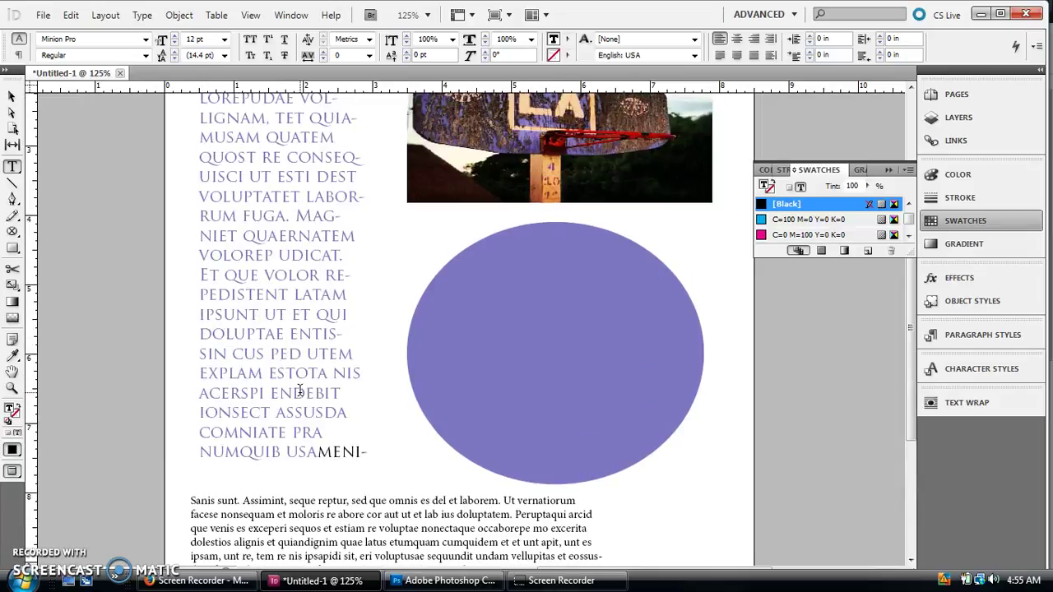
pyautogui.scroll(2, 300, 390)
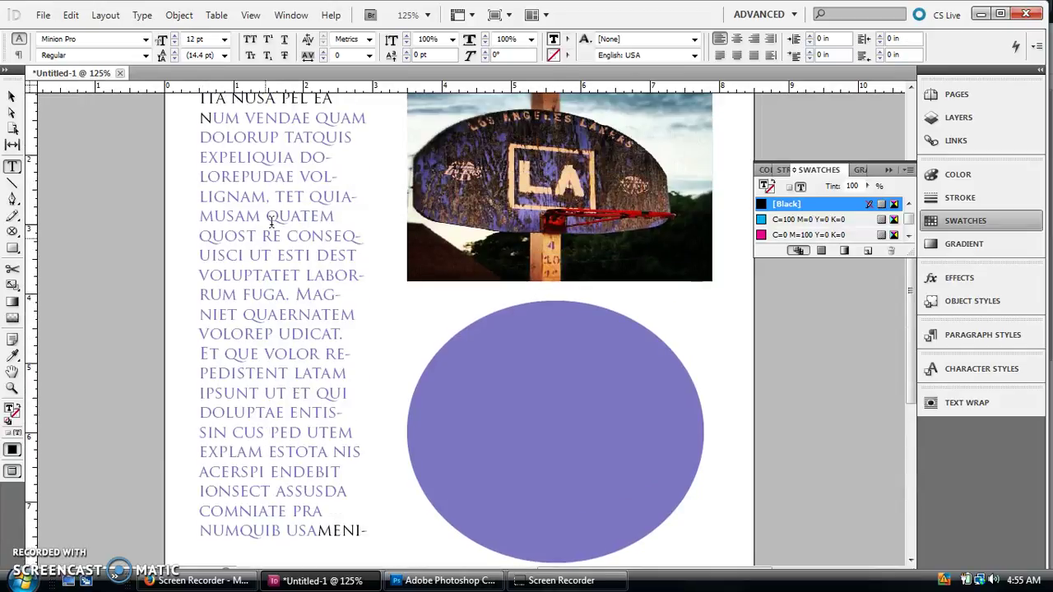
pyautogui.scroll(-4, 292, 319)
pyautogui.scroll(-2, 292, 319)
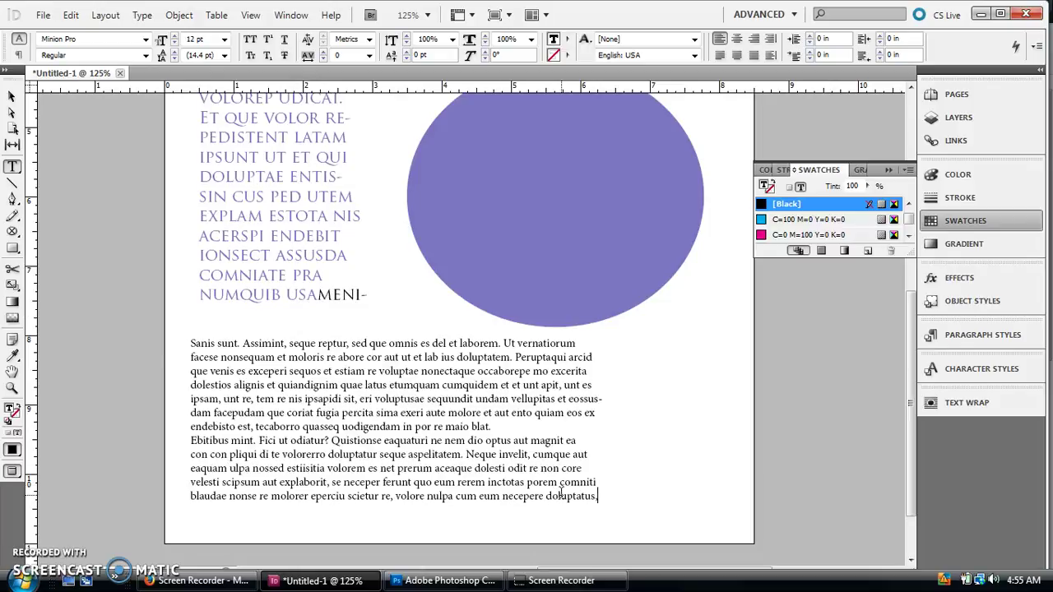
# Step: Copy the heading's purple Trajan Pro styling onto the placeholder text with the Eyedropper
pyautogui.click(13, 355)
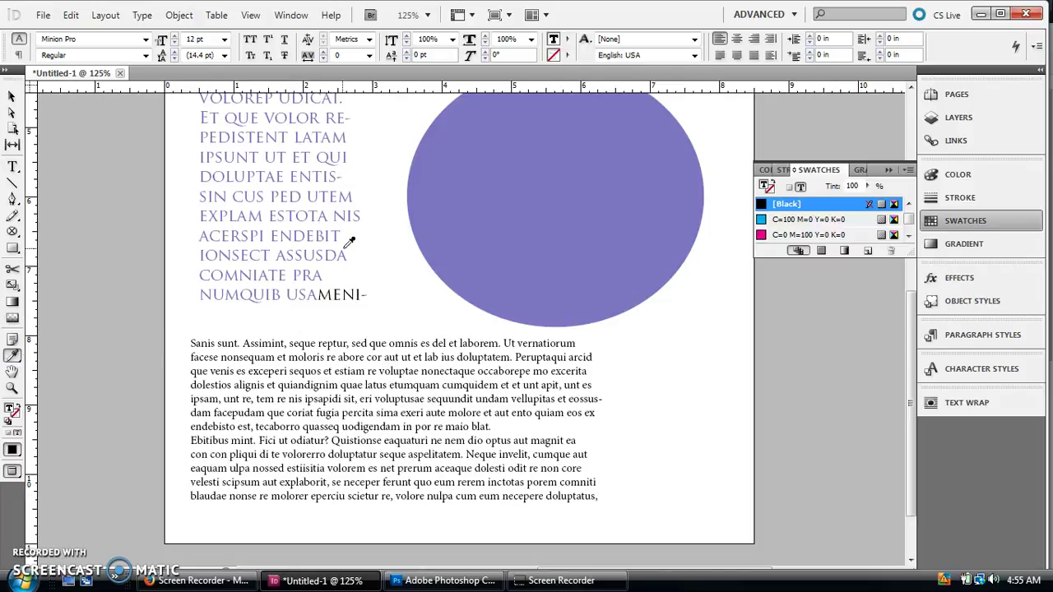
pyautogui.click(281, 211)
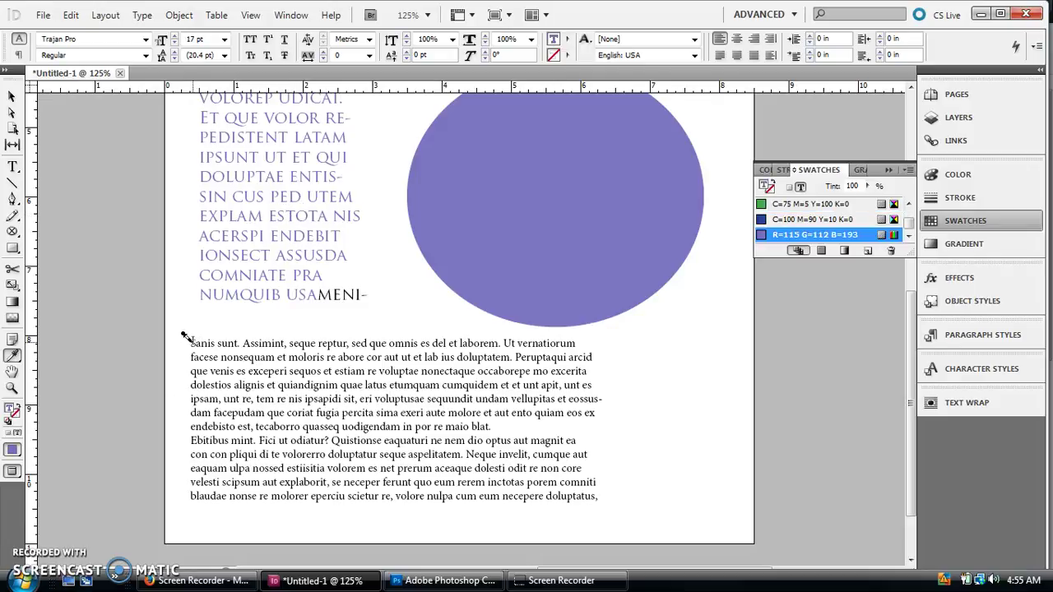
pyautogui.moveTo(189, 341); pyautogui.dragTo(589, 489)
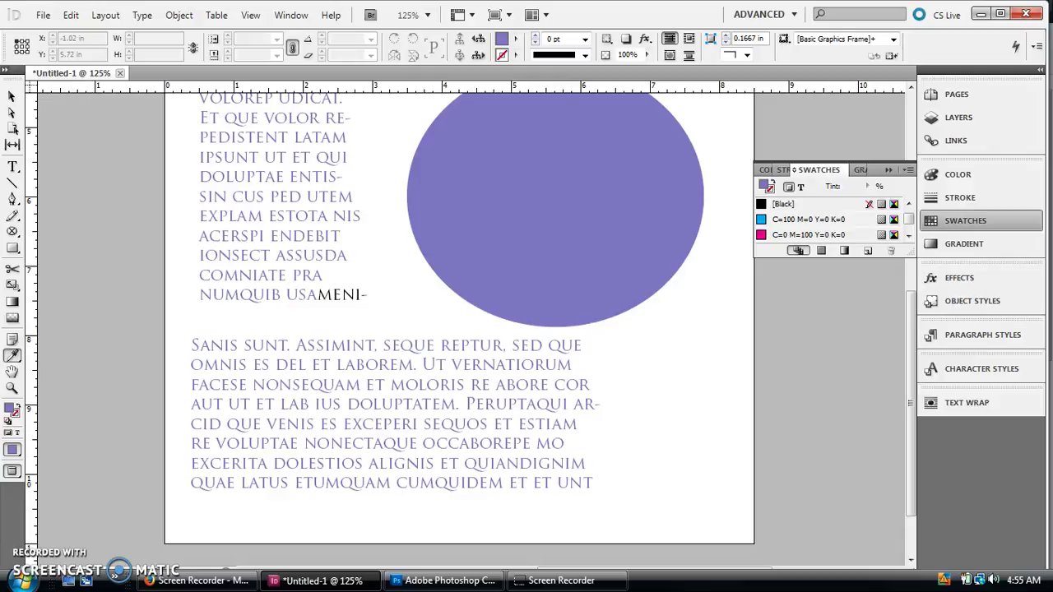
pyautogui.click(11, 96)
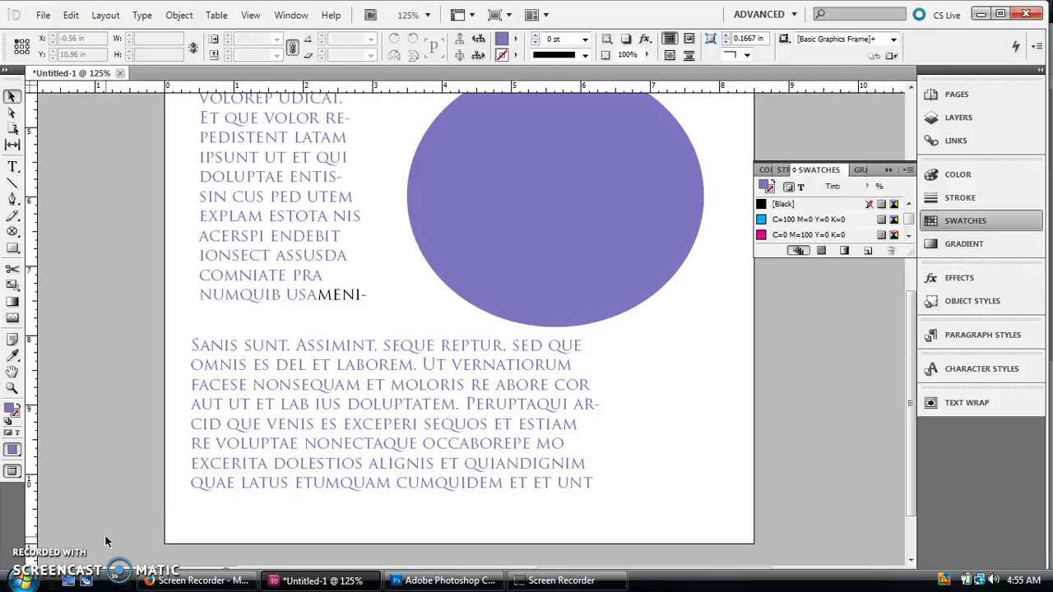